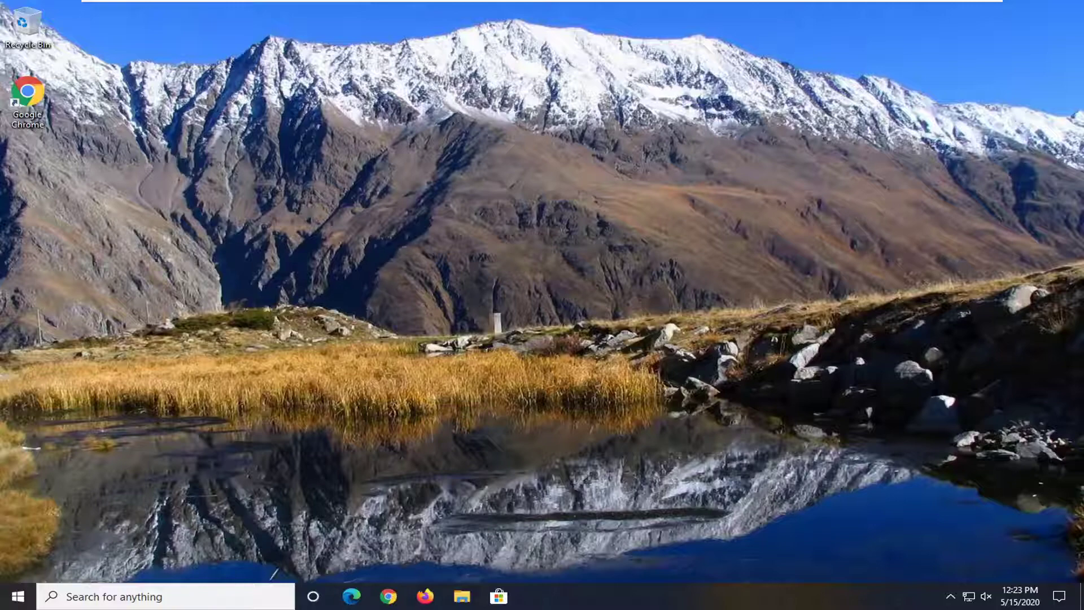
Open Control Panel from Start search and view its items as large icons.
click(9, 601)
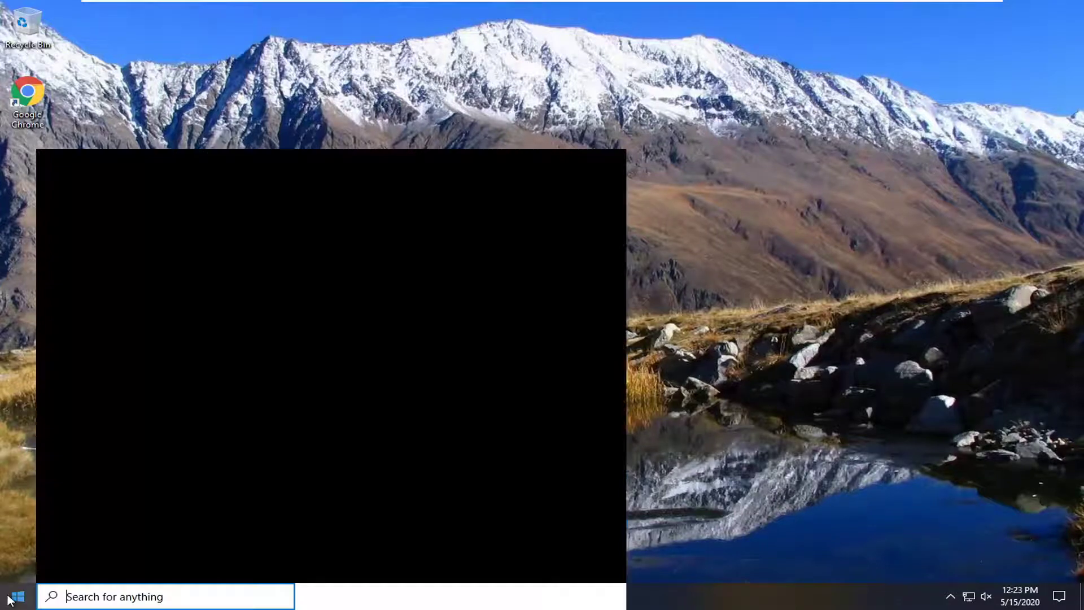
text(con)
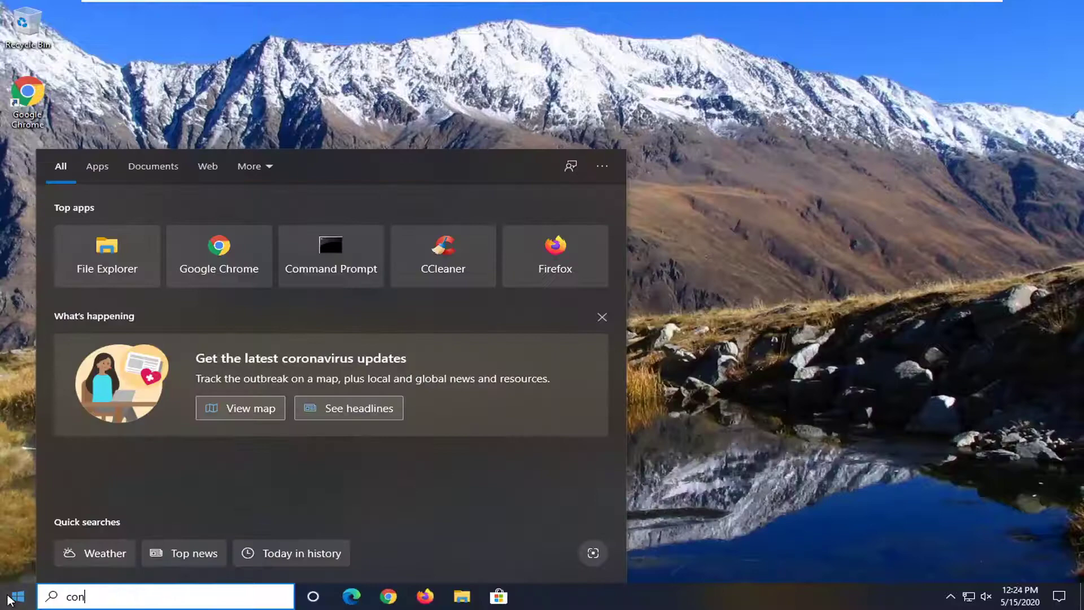
text(trol panel)
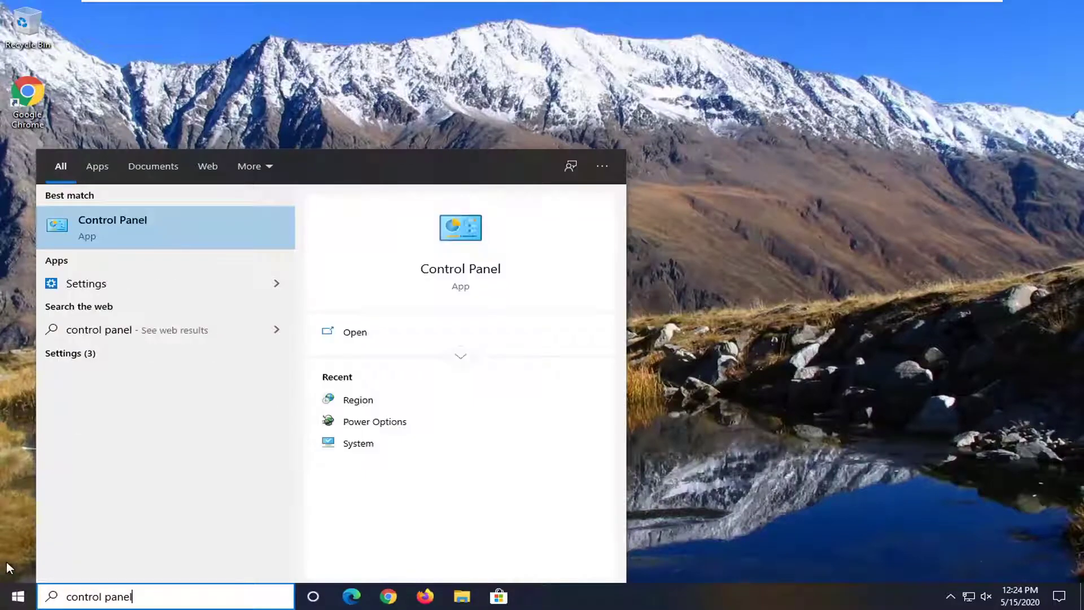
click(110, 228)
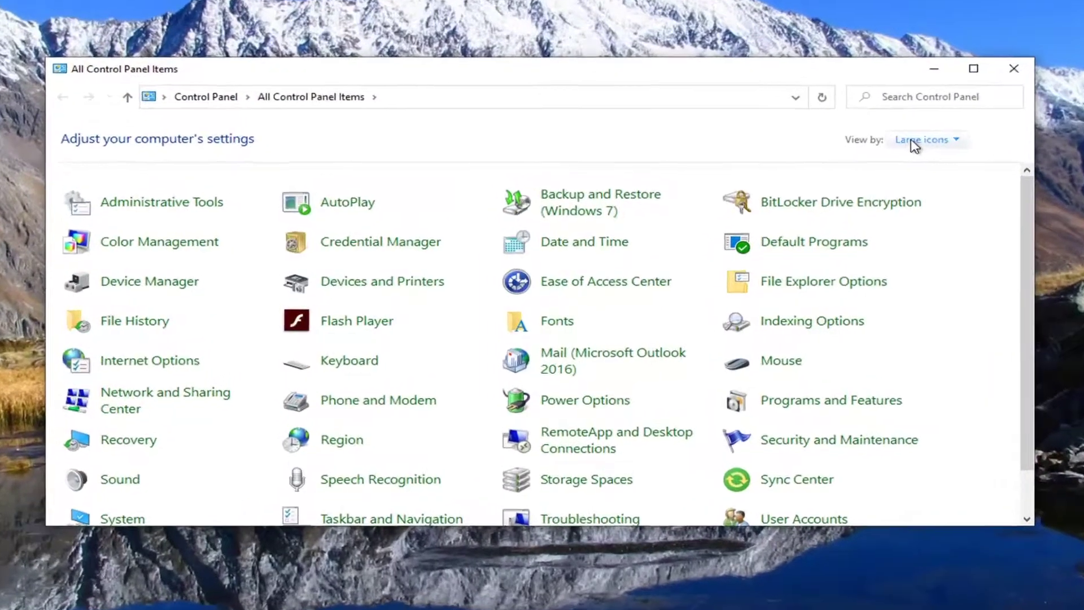
click(919, 151)
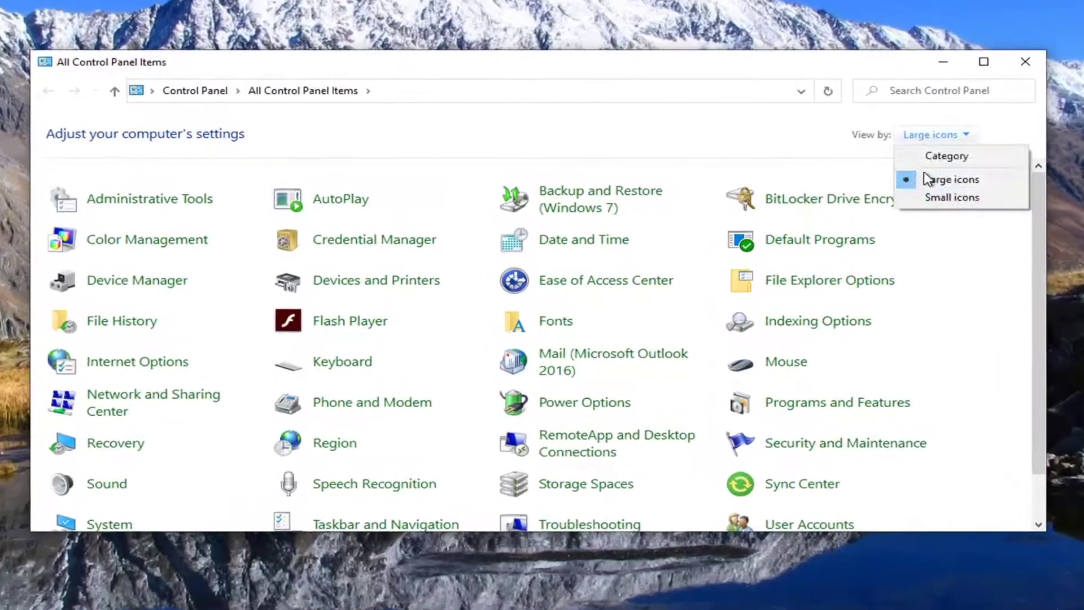
click(886, 192)
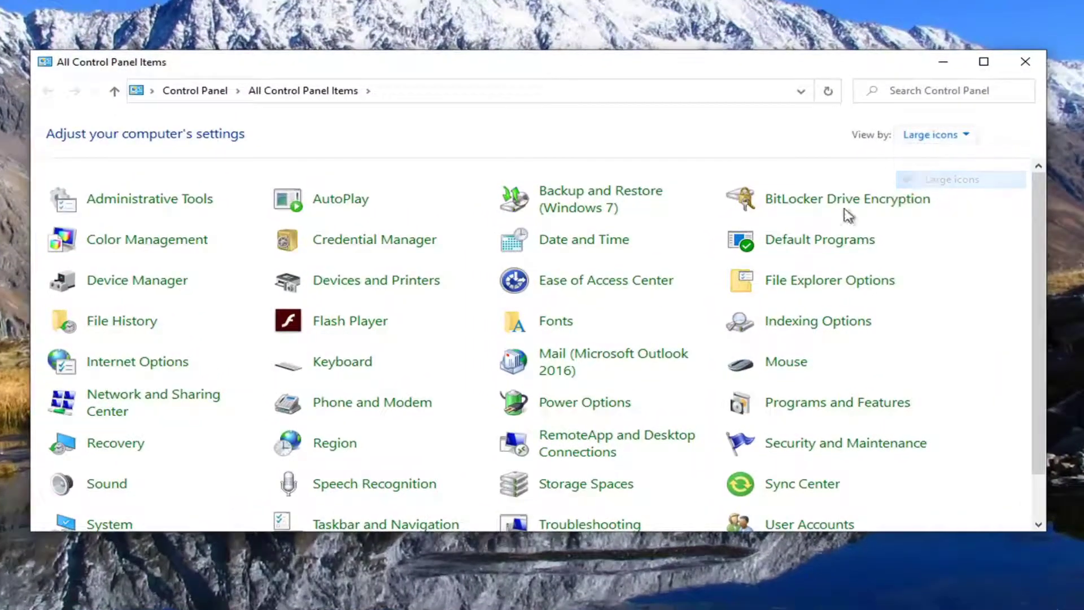
In Power Options, reset the Power saver plan's settings to defaults and confirm with Yes.
click(579, 406)
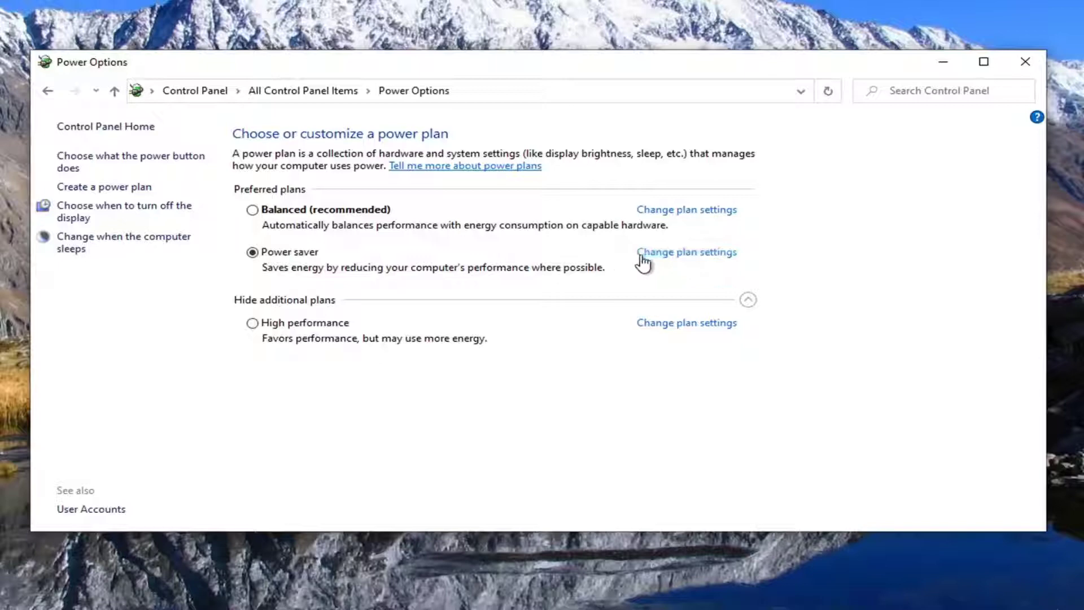
click(670, 259)
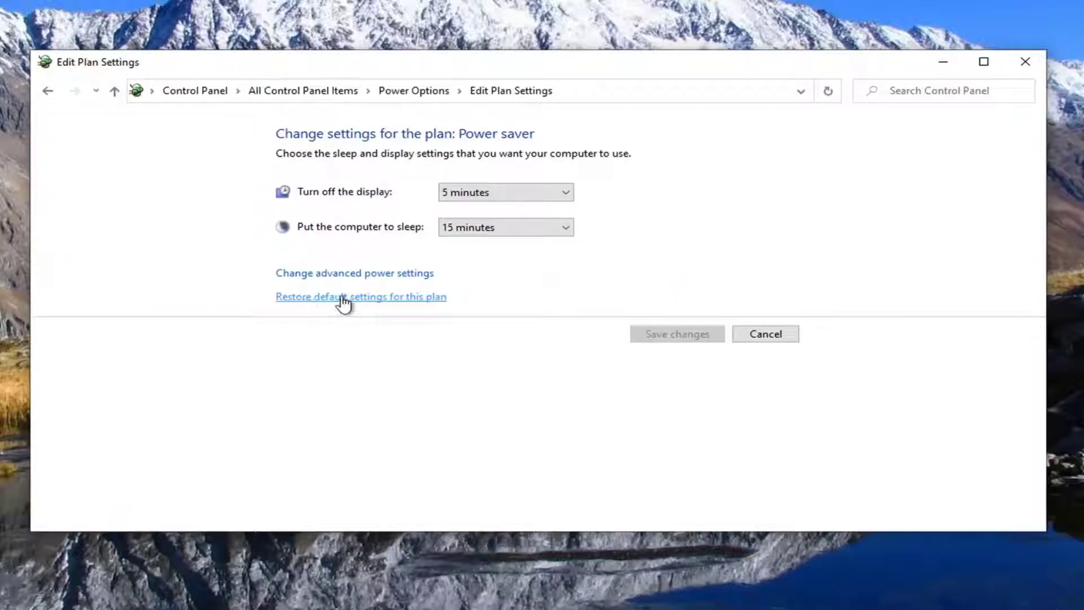
click(375, 298)
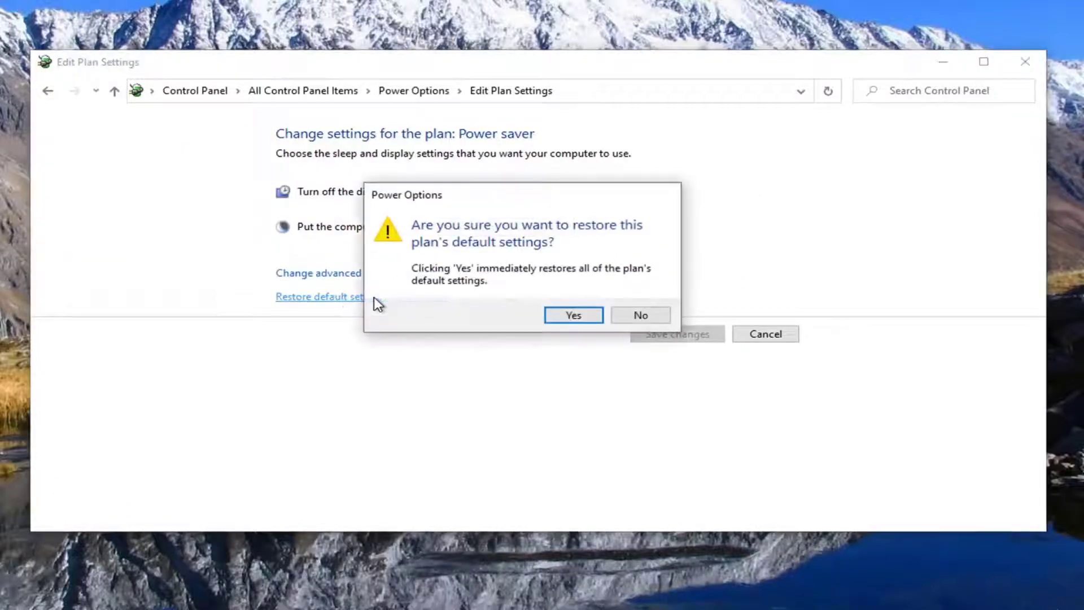
click(578, 316)
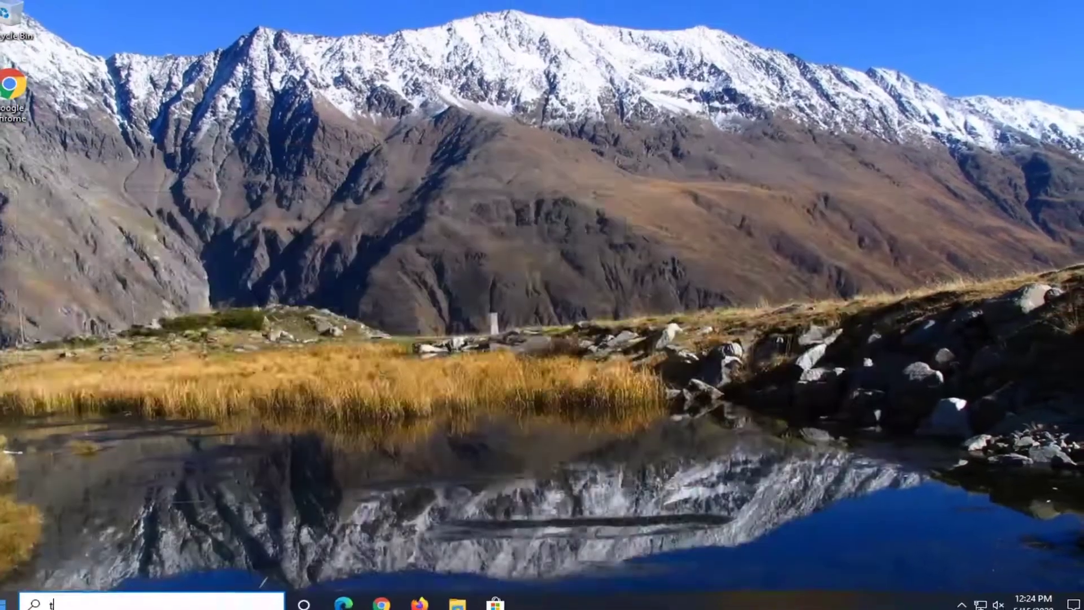
From the Troubleshoot settings page, run the Power troubleshooter until it reports no changes needed.
text(troublesh)
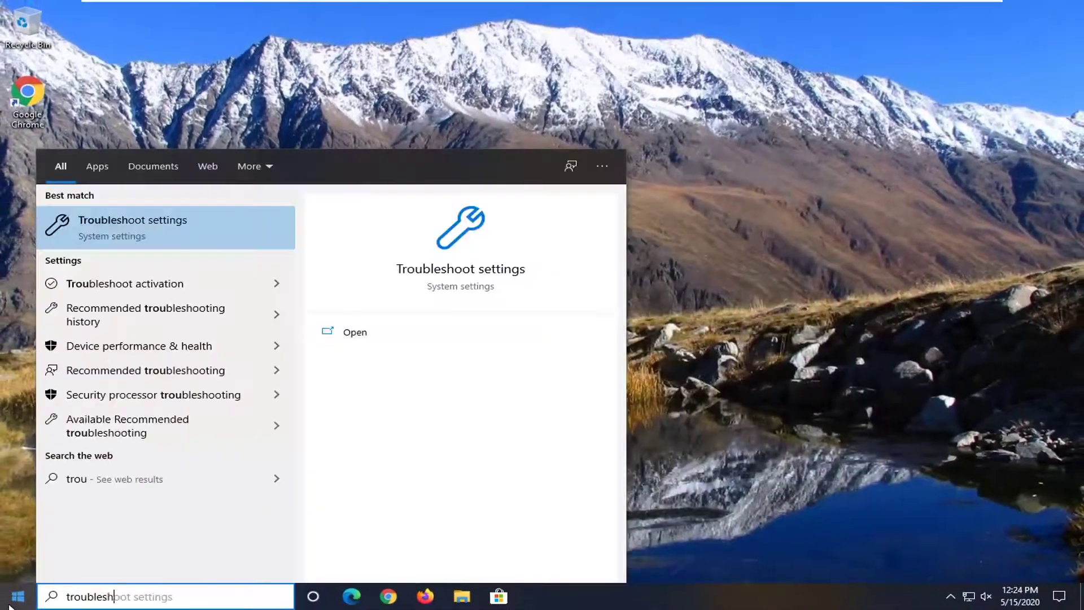
text(oot)
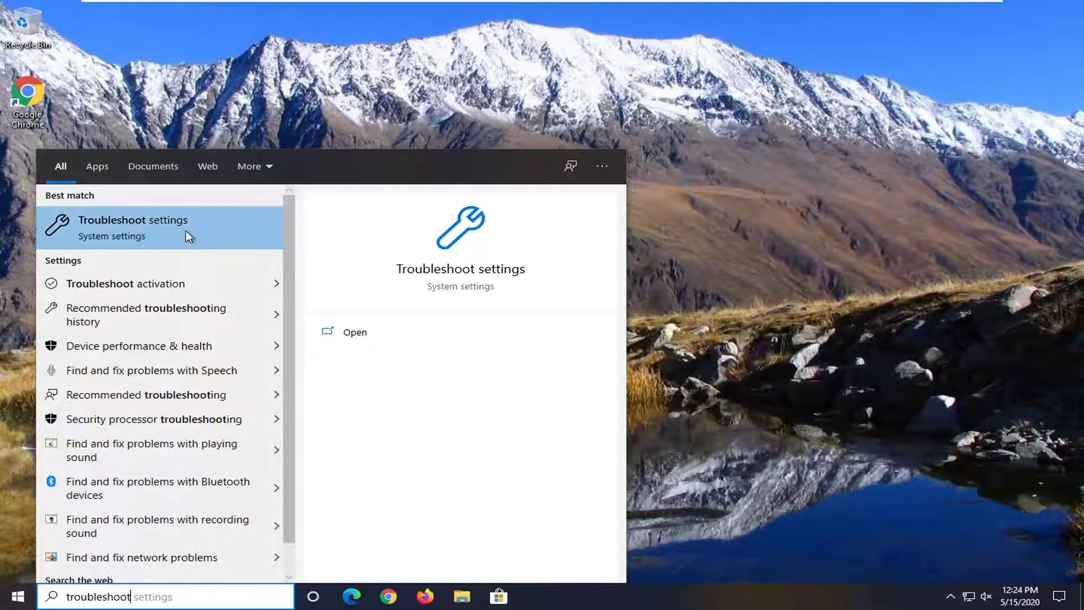
click(138, 226)
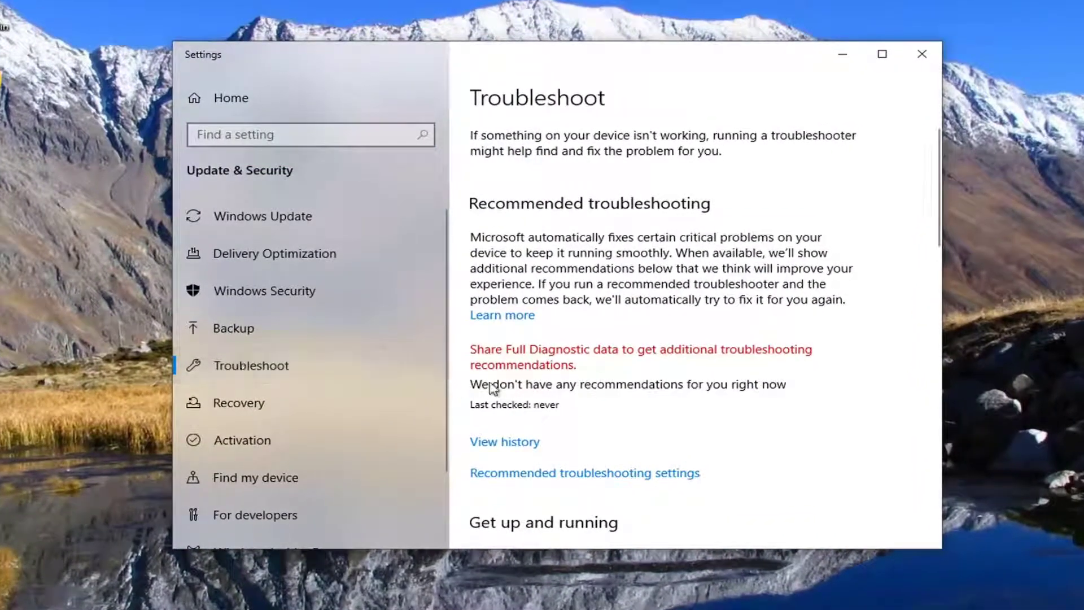
scroll(626, 322, down, 2)
scroll(639, 323, down, 5)
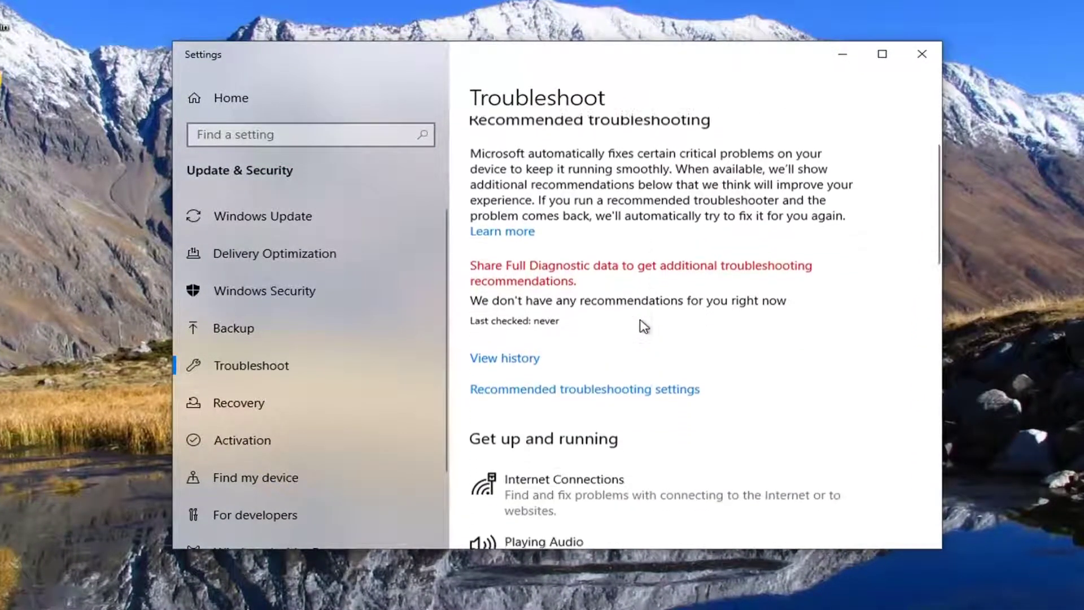
scroll(644, 326, down, 5)
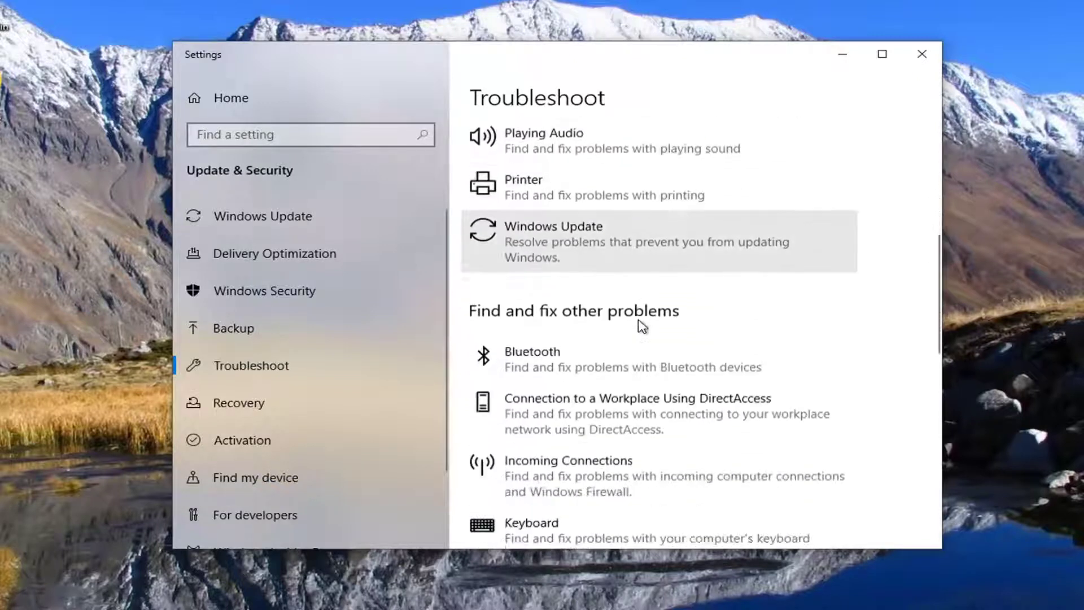
scroll(571, 169, up, 1)
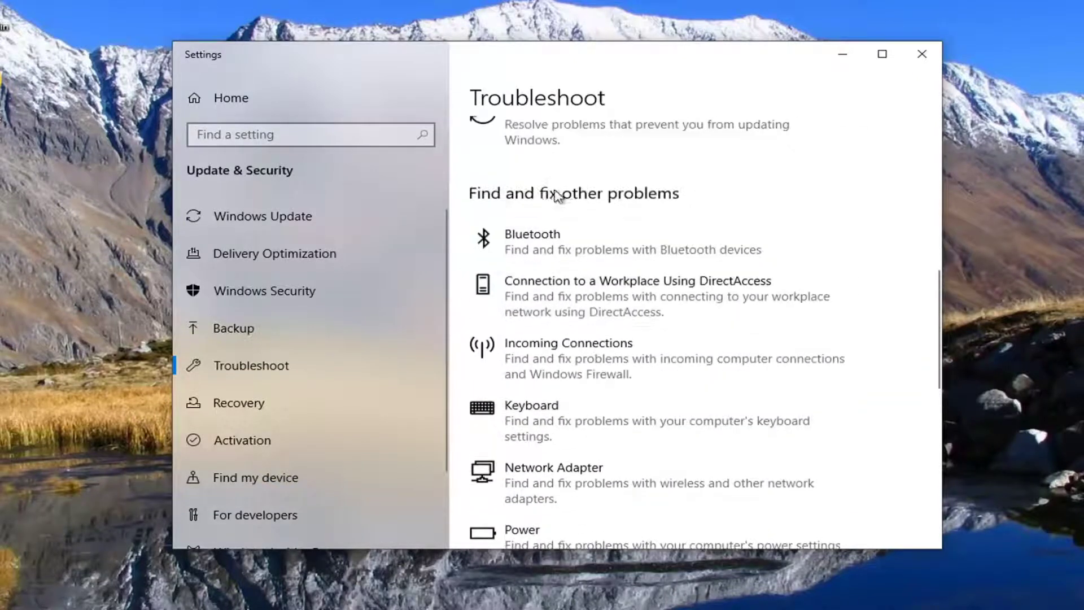
scroll(621, 282, down, 3)
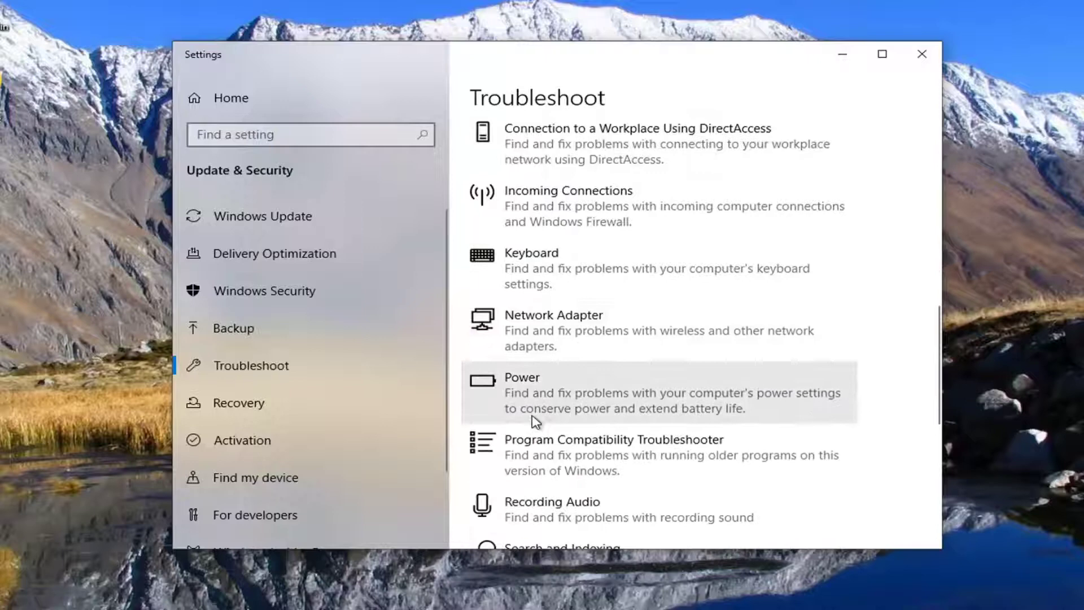
click(551, 402)
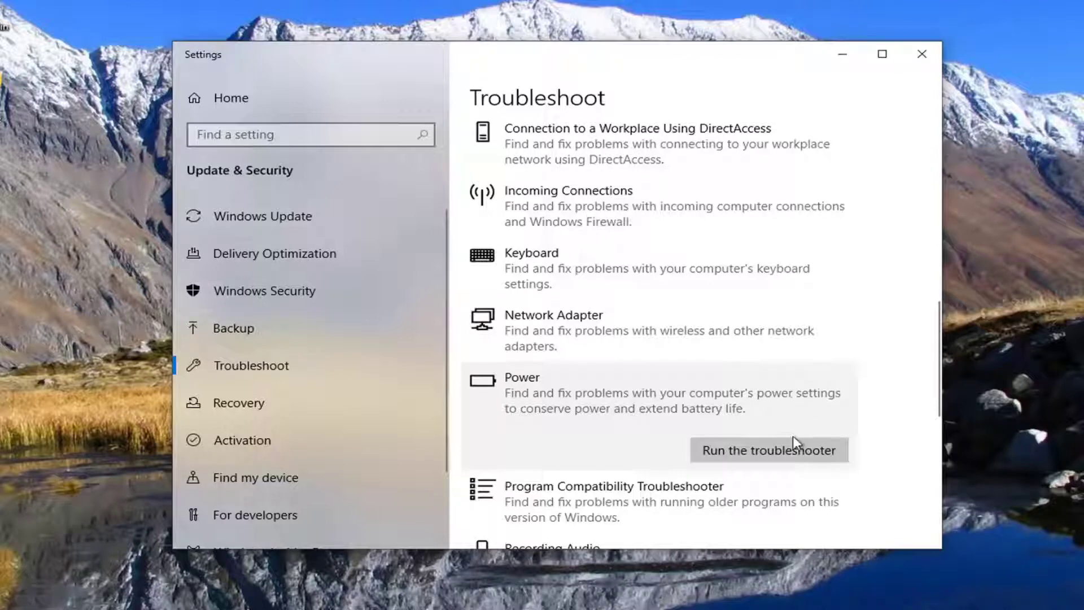
click(778, 450)
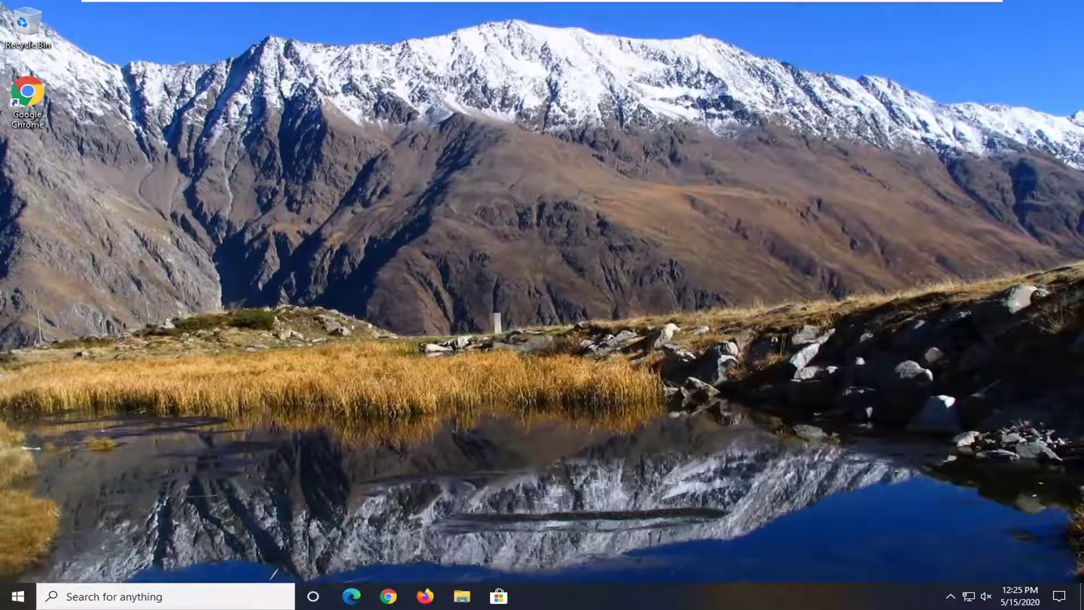
Open Screen Saver Settings from a 'screensaver' search and select the Bubbles screen saver.
click(18, 596)
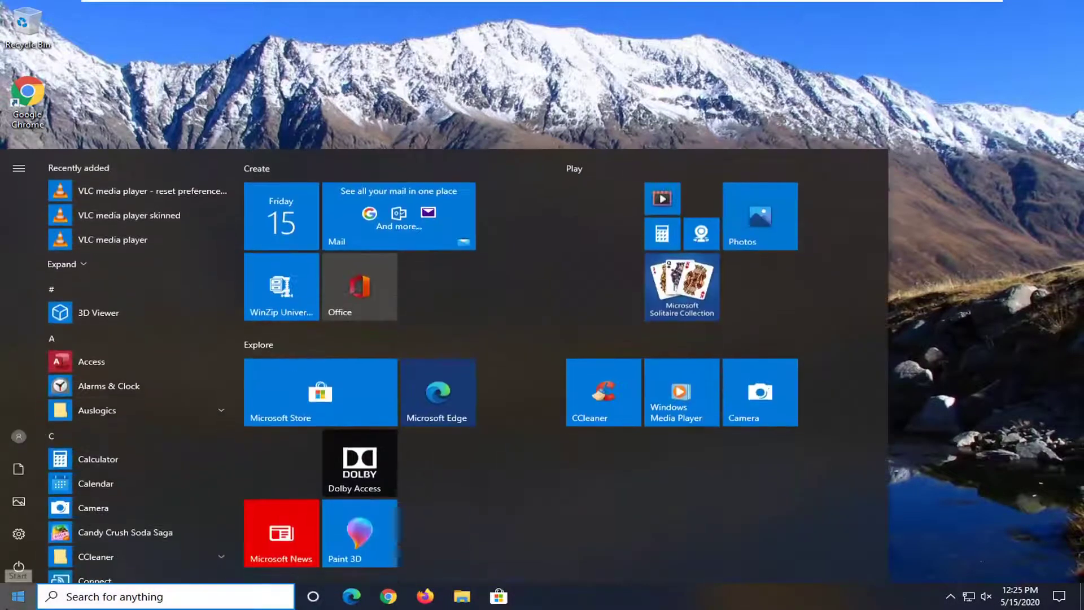
text(screensaver)
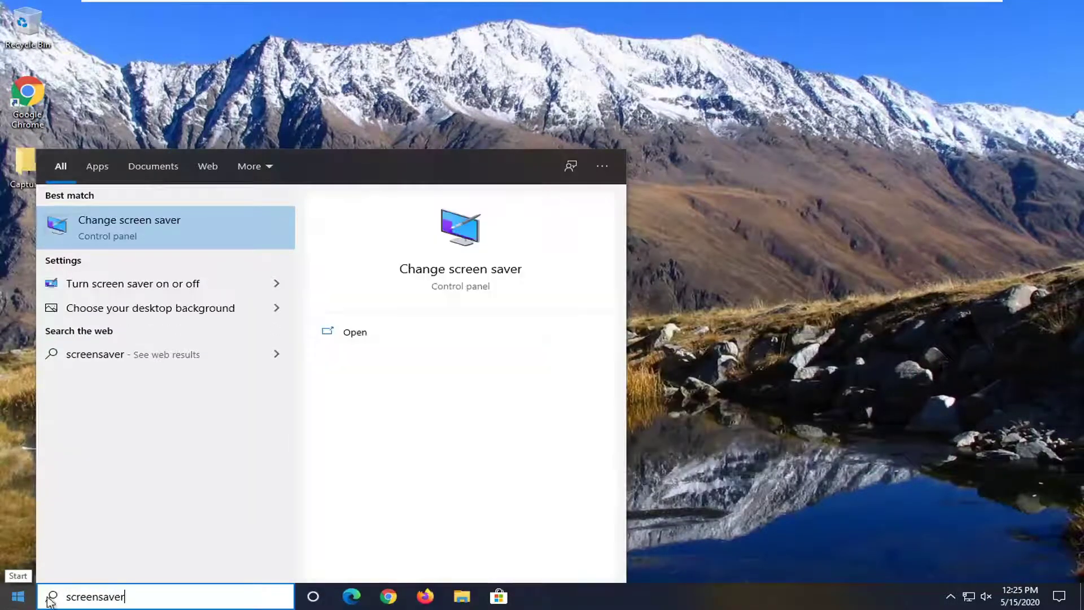
click(96, 283)
drag(278, 97, 502, 112)
click(496, 320)
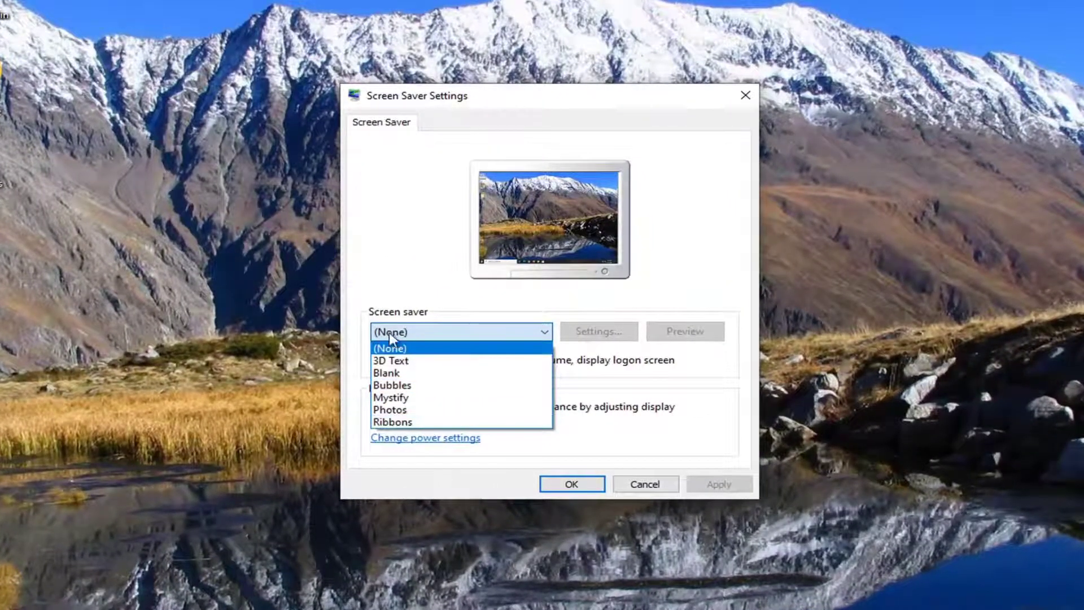
click(408, 385)
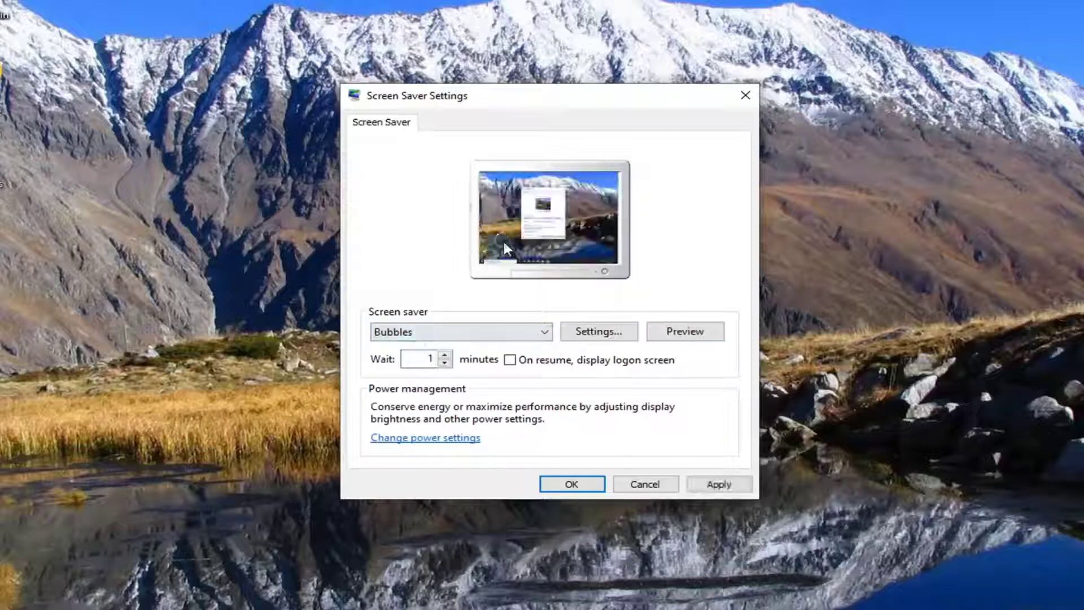
Switch the screen saver to (None), apply it, and close the dialog with OK.
click(455, 331)
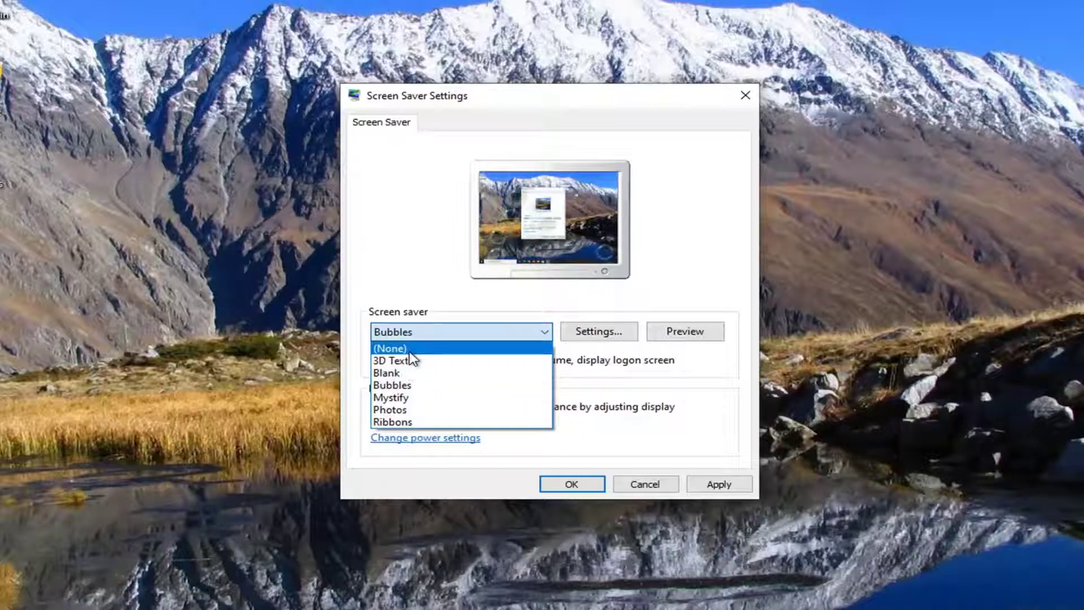
click(390, 348)
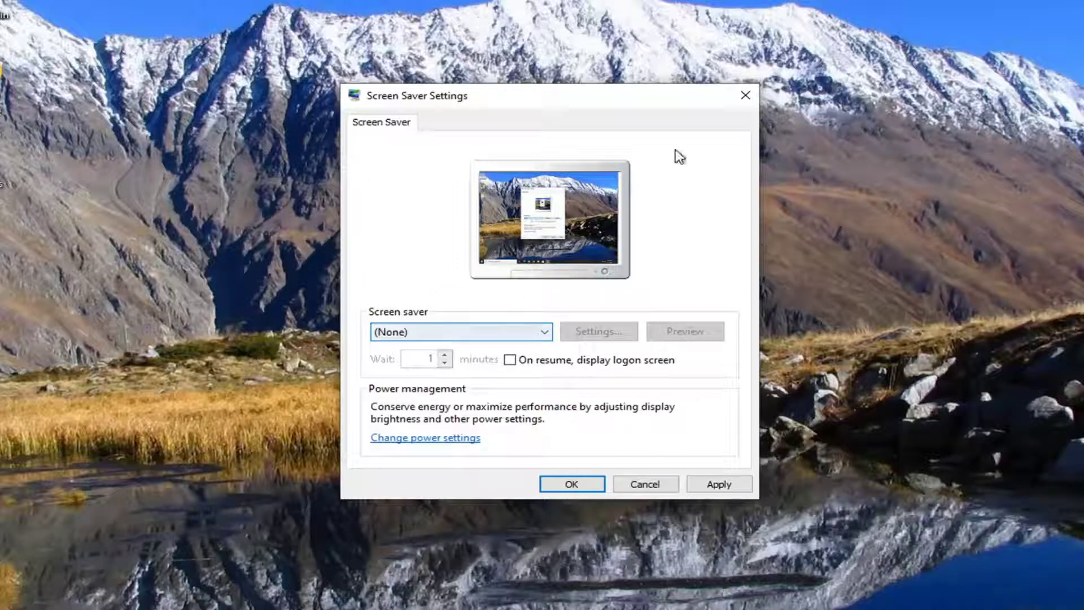
click(703, 485)
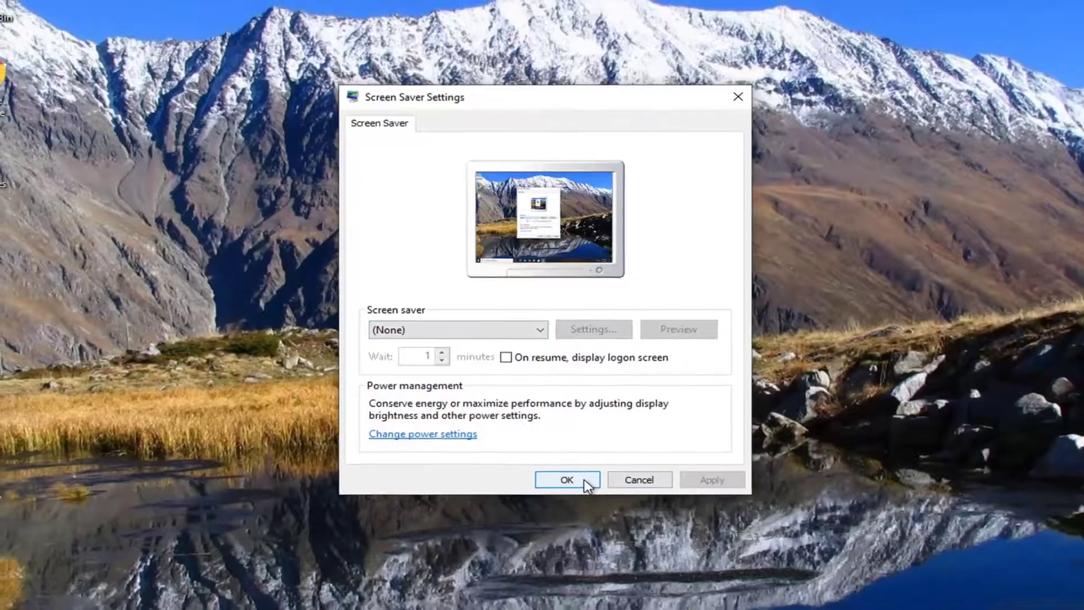
click(582, 483)
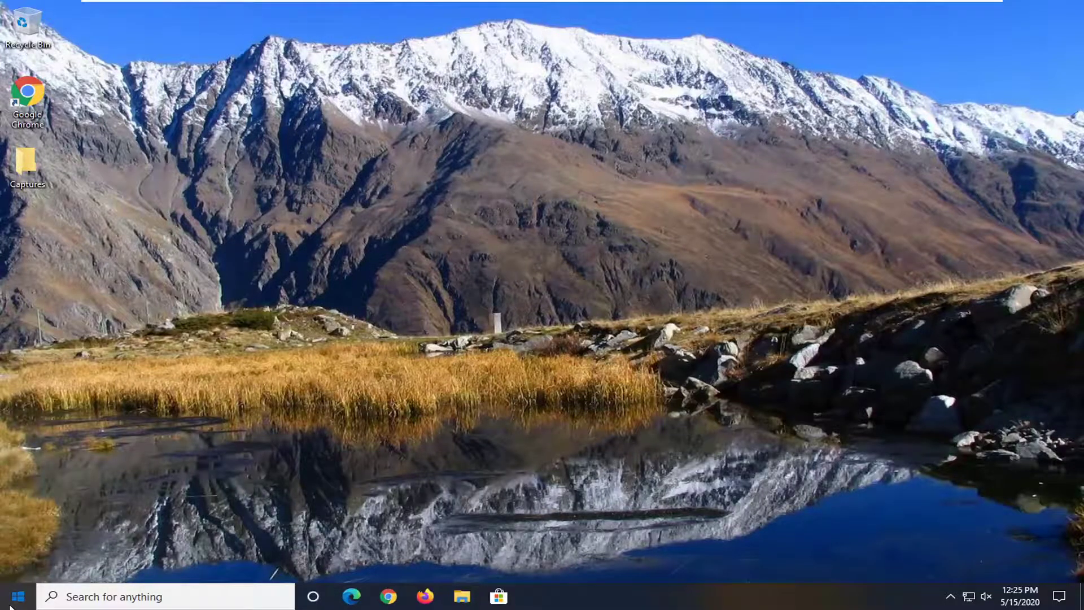
Launch Command Prompt as administrator and start the 'sfc /scannow' system file scan.
click(9, 606)
text(cmd)
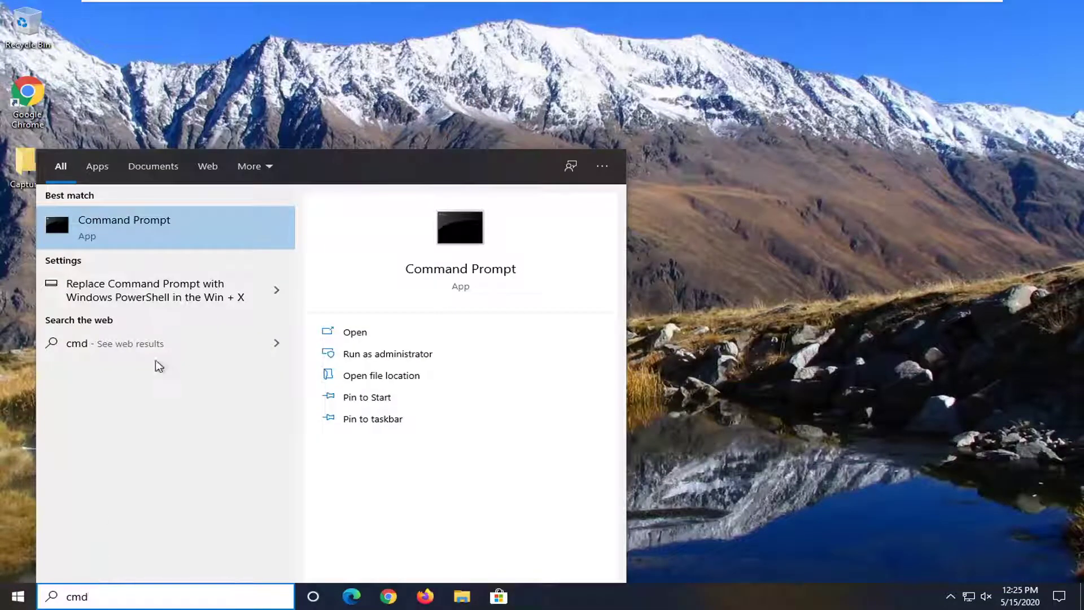
right_click(103, 229)
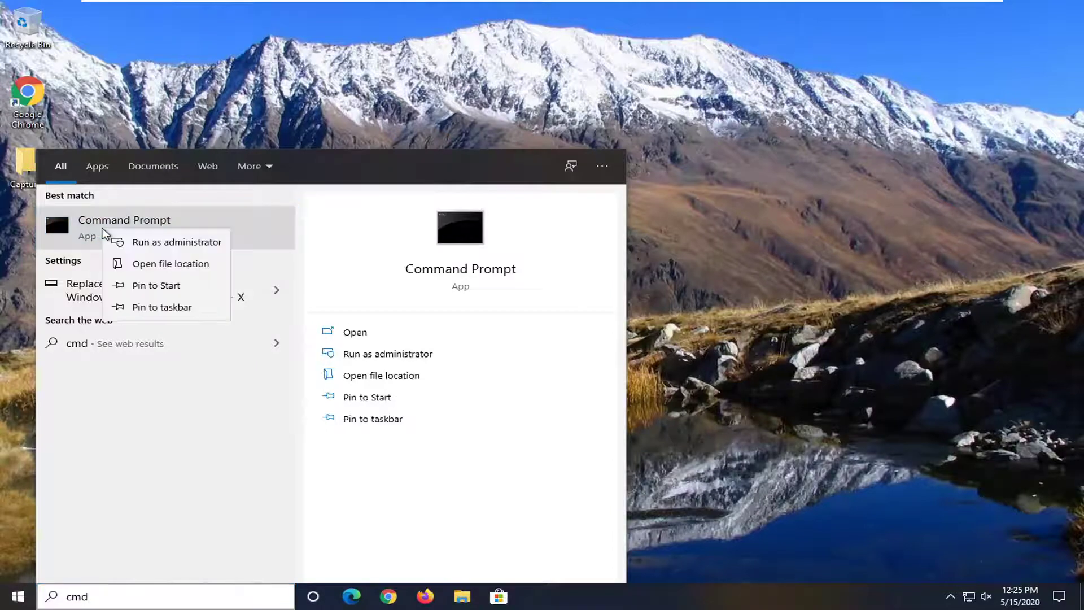
click(165, 244)
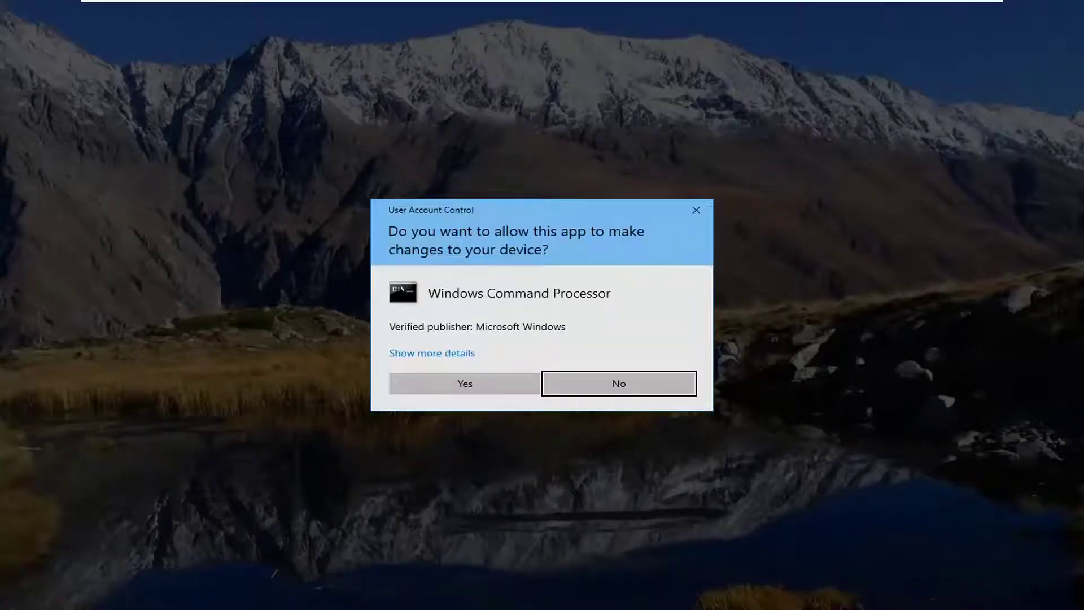
click(498, 384)
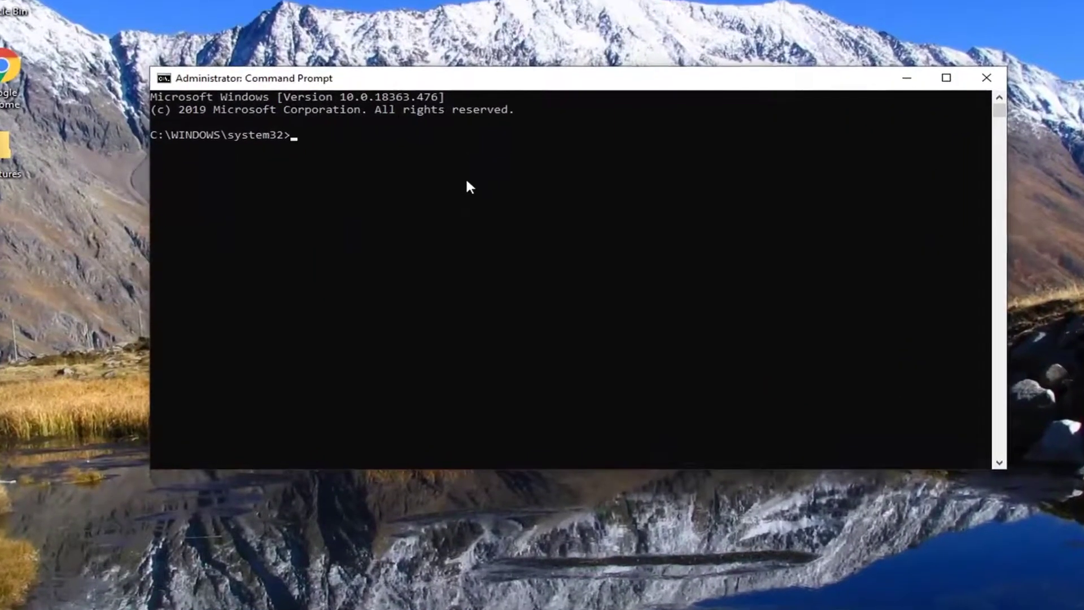
text(sfc /scannow)
key(Return)
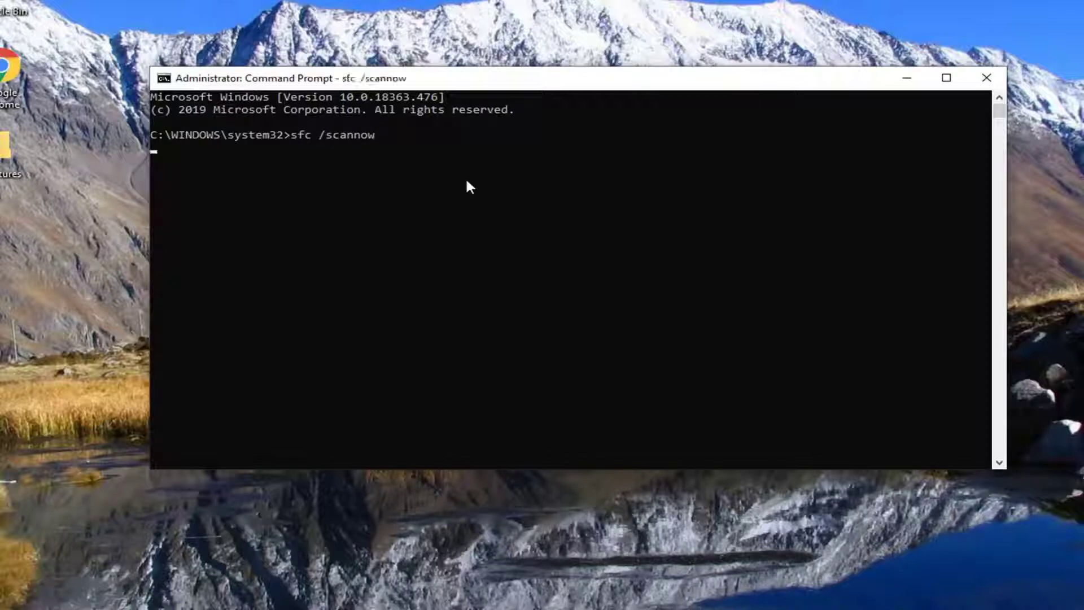